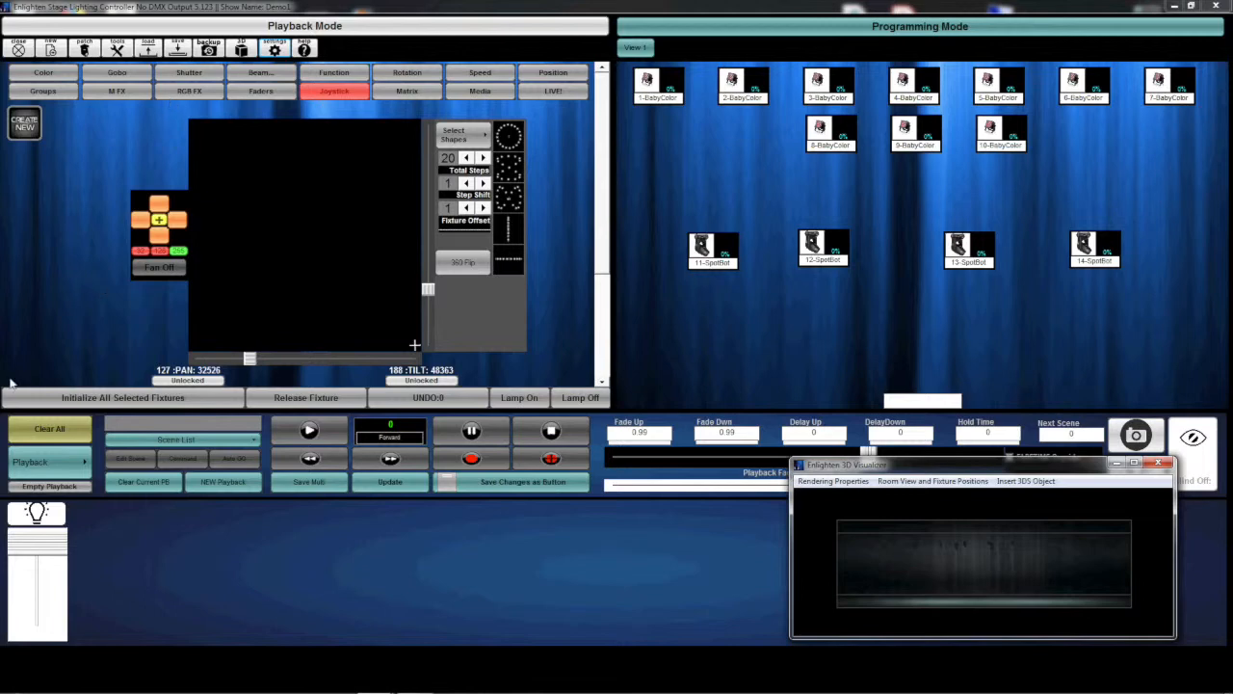
Clear all active output, initialize the four SpotBot fixtures and aim their beams at about pan 127, tilt 195.
{"action": "left_click", "coordinate": [65, 433]}
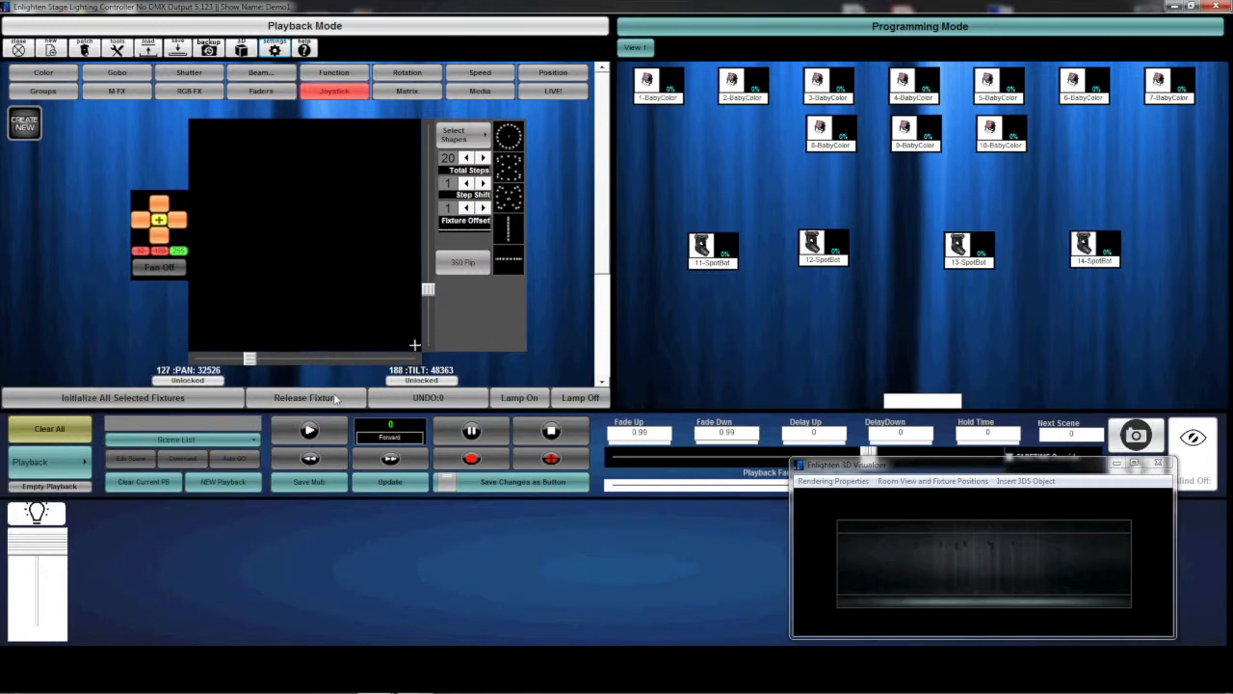
{"action": "left_click_drag", "start_coordinate": [1073, 295], "coordinate": [685, 228]}
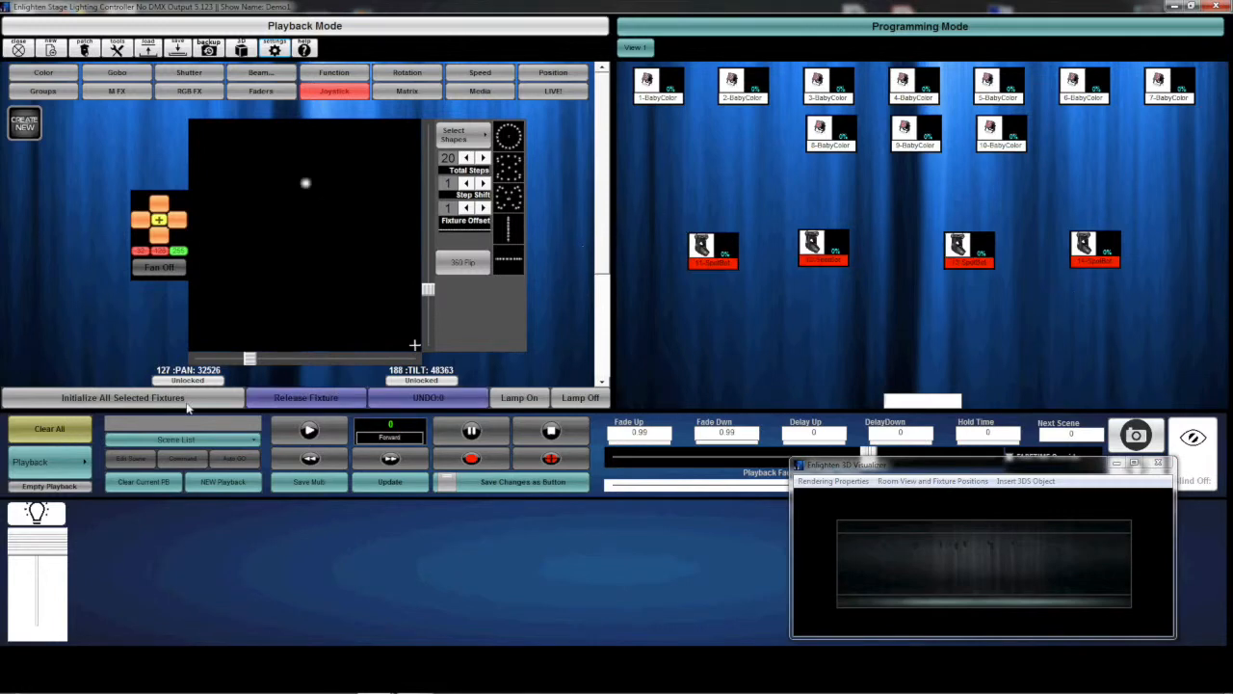
{"action": "left_click", "coordinate": [190, 403]}
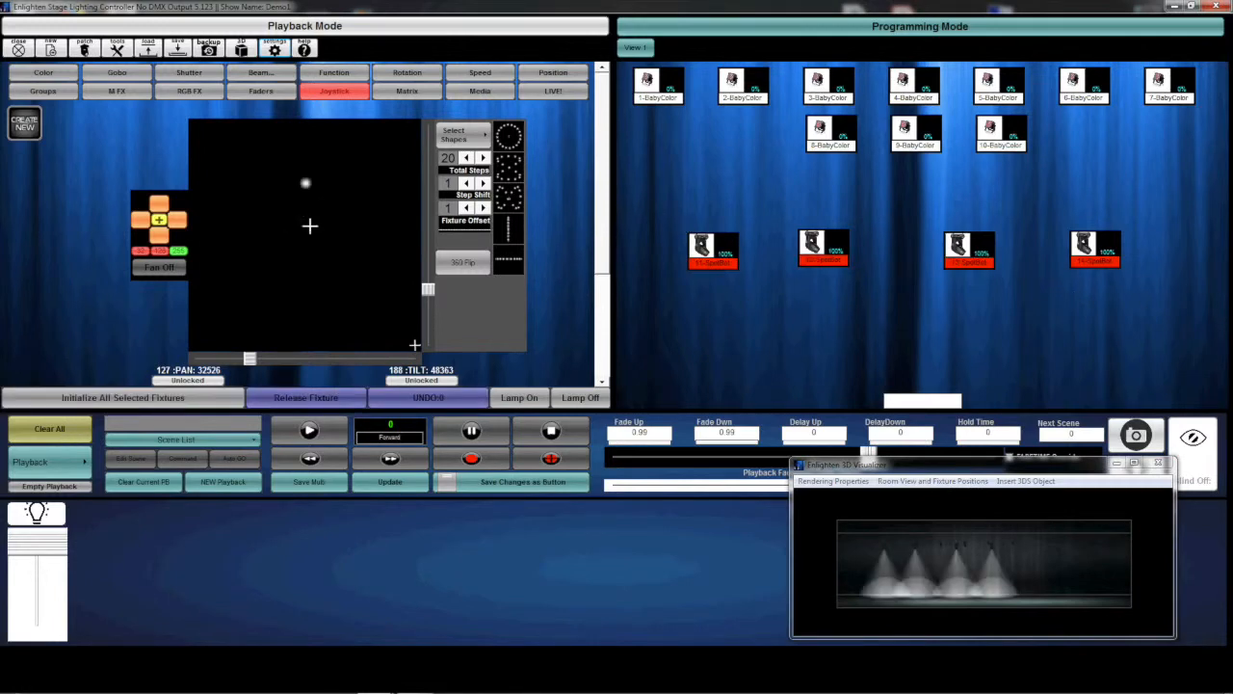
{"action": "mouse_move", "coordinate": [303, 162]}
{"action": "left_mouse_down"}
{"action": "mouse_move", "coordinate": [319, 215]}
{"action": "mouse_move", "coordinate": [291, 198]}
{"action": "mouse_move", "coordinate": [299, 172]}
{"action": "left_mouse_up"}
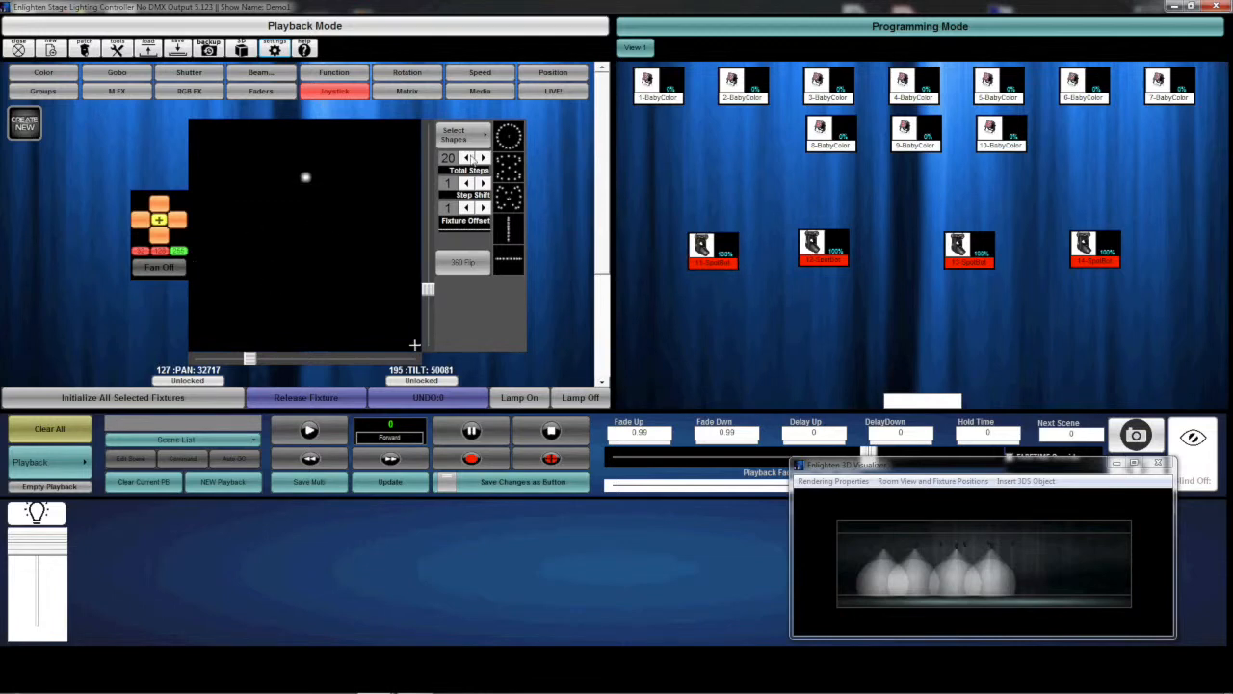
Apply the Circle shape to the SpotBots and override its fade time to 0.42, keeping the visualizer clear of the speed control.
{"action": "left_click", "coordinate": [508, 136]}
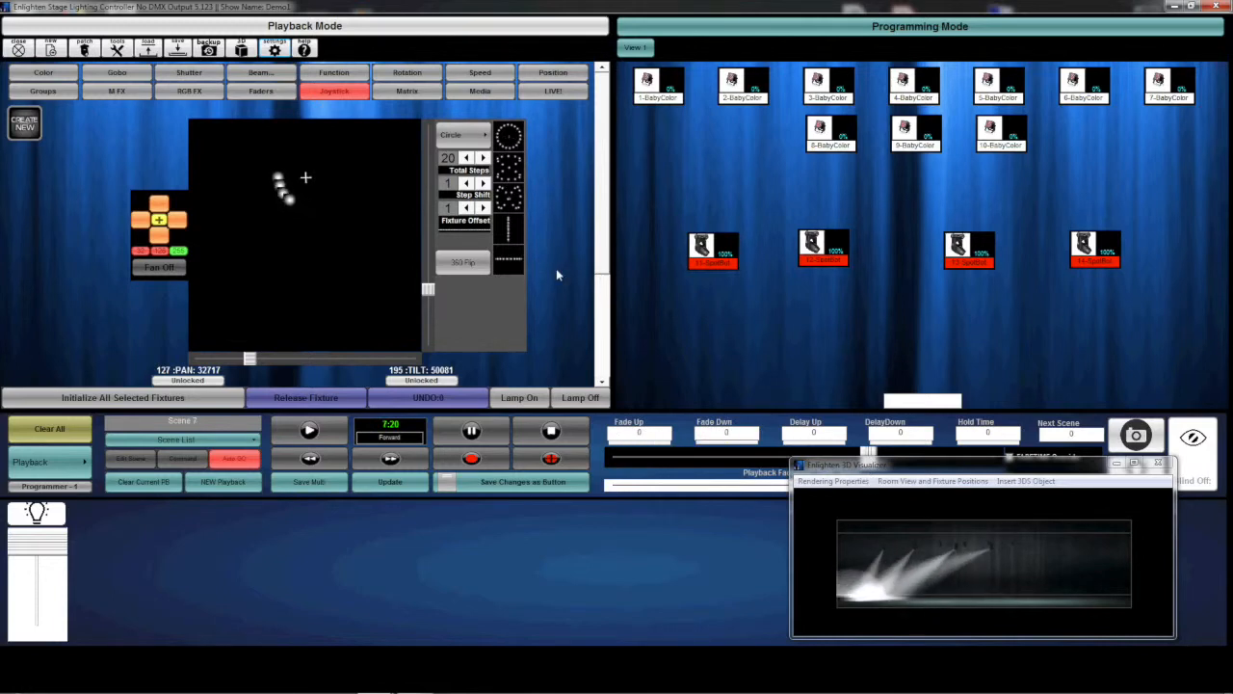
{"action": "left_click_drag", "start_coordinate": [921, 473], "coordinate": [918, 492]}
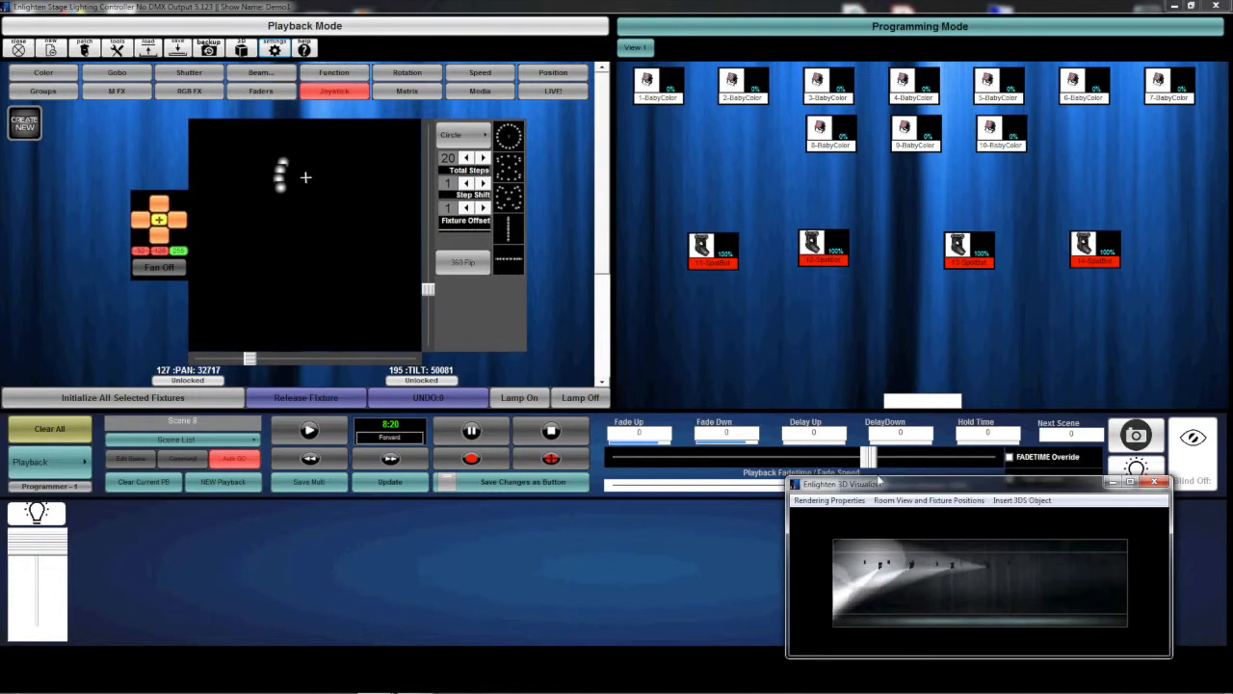
{"action": "left_click_drag", "start_coordinate": [869, 458], "coordinate": [933, 463]}
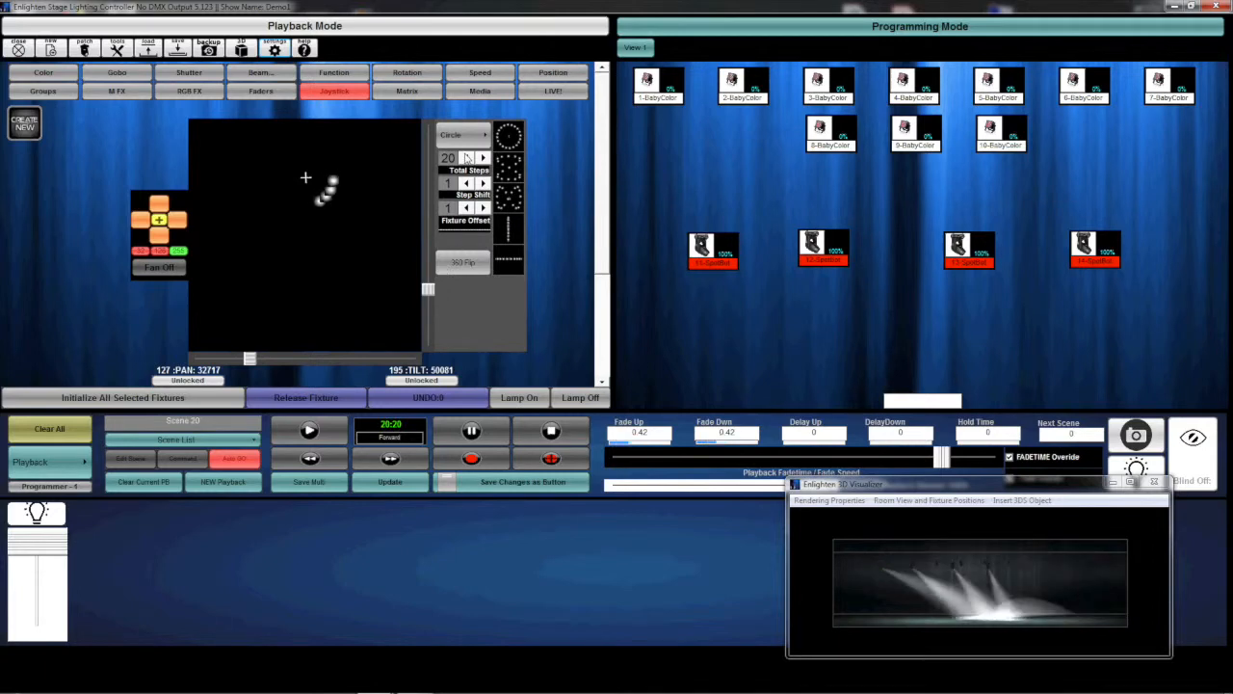
Spread the SpotBots around the circle with a step shift of 5, reducing it to 3.
{"action": "left_click", "coordinate": [484, 183]}
{"action": "left_click", "coordinate": [484, 183]}
{"action": "left_click", "coordinate": [483, 183]}
{"action": "left_click", "coordinate": [483, 183]}
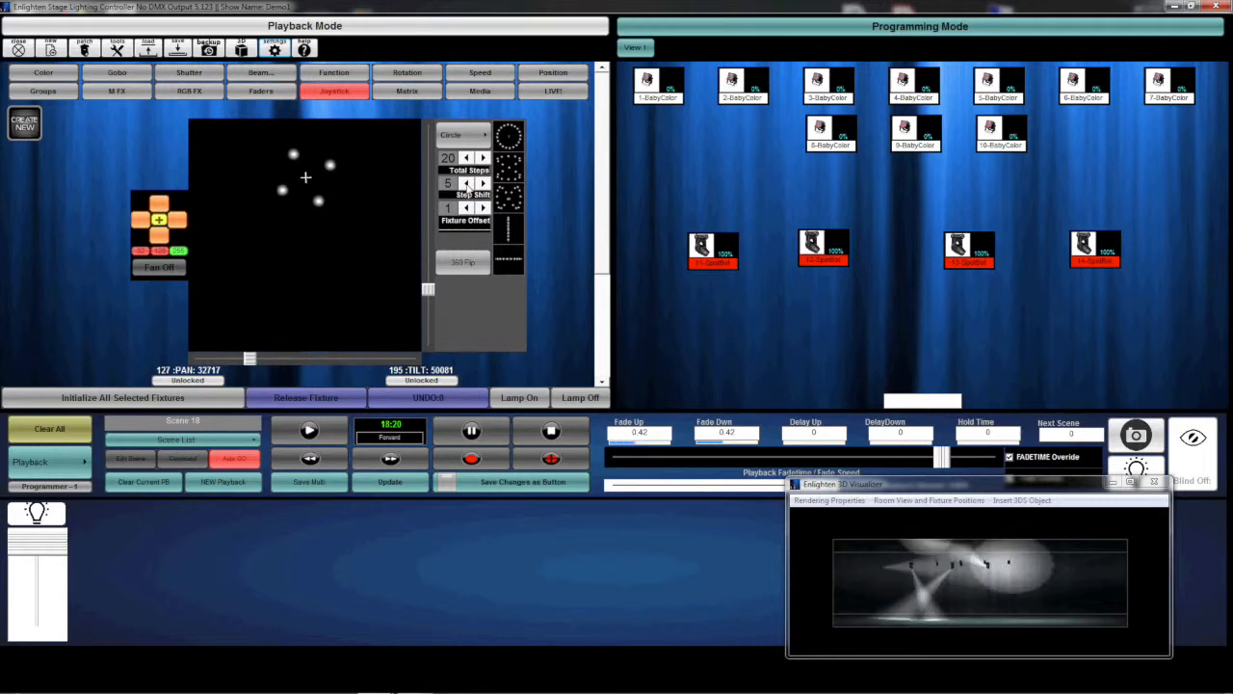
{"action": "left_click", "coordinate": [466, 183]}
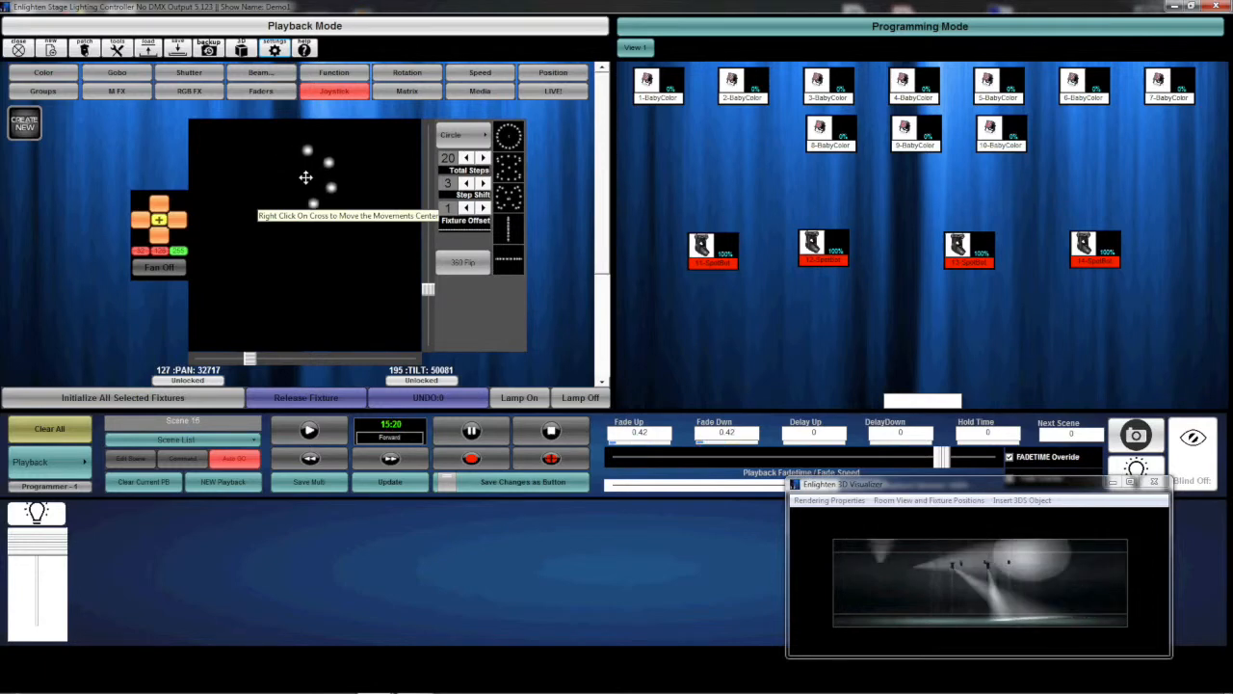
Move the circle movement's center far down the grid, then back up to slightly below its original position.
{"action": "left_click_drag", "start_coordinate": [305, 184], "coordinate": [307, 279]}
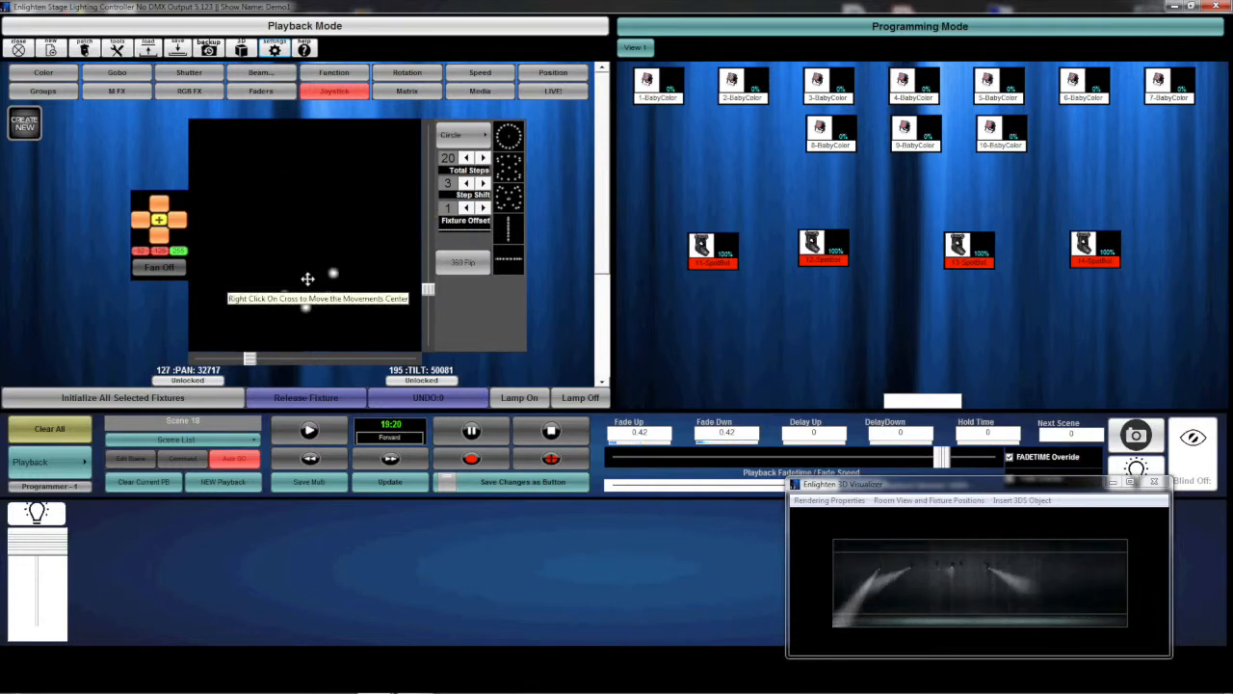
{"action": "left_click_drag", "start_coordinate": [306, 280], "coordinate": [313, 186]}
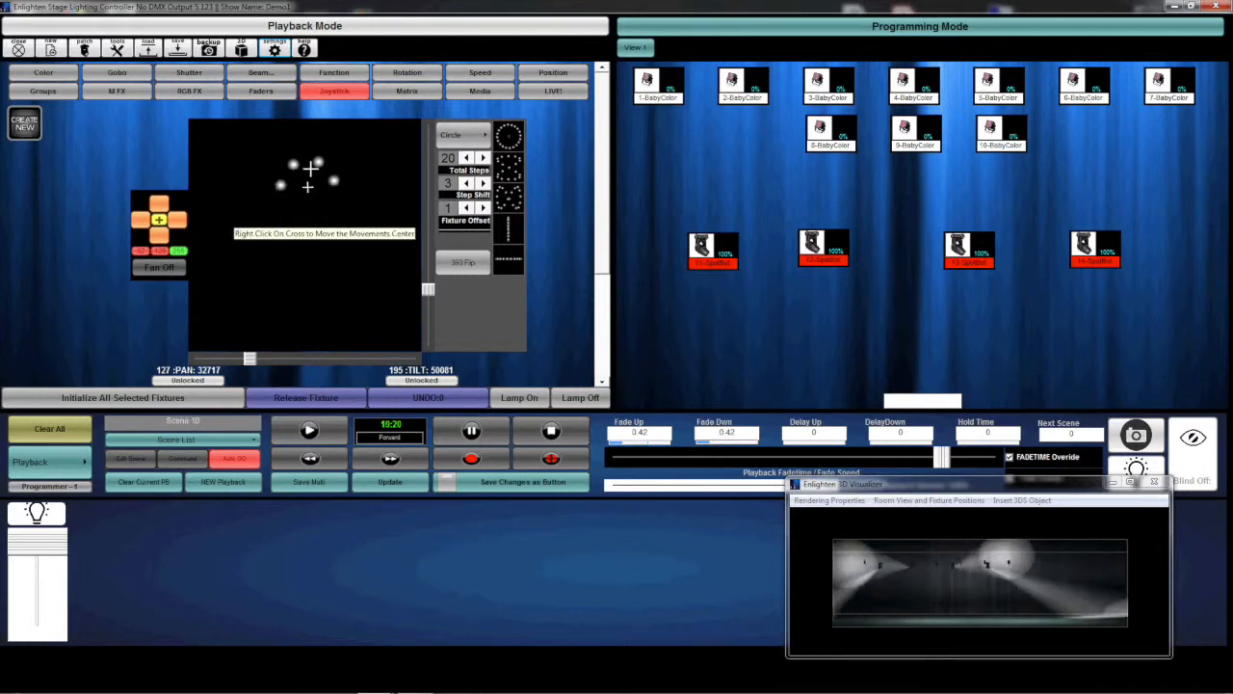
{"action": "left_click_drag", "start_coordinate": [307, 189], "coordinate": [306, 198]}
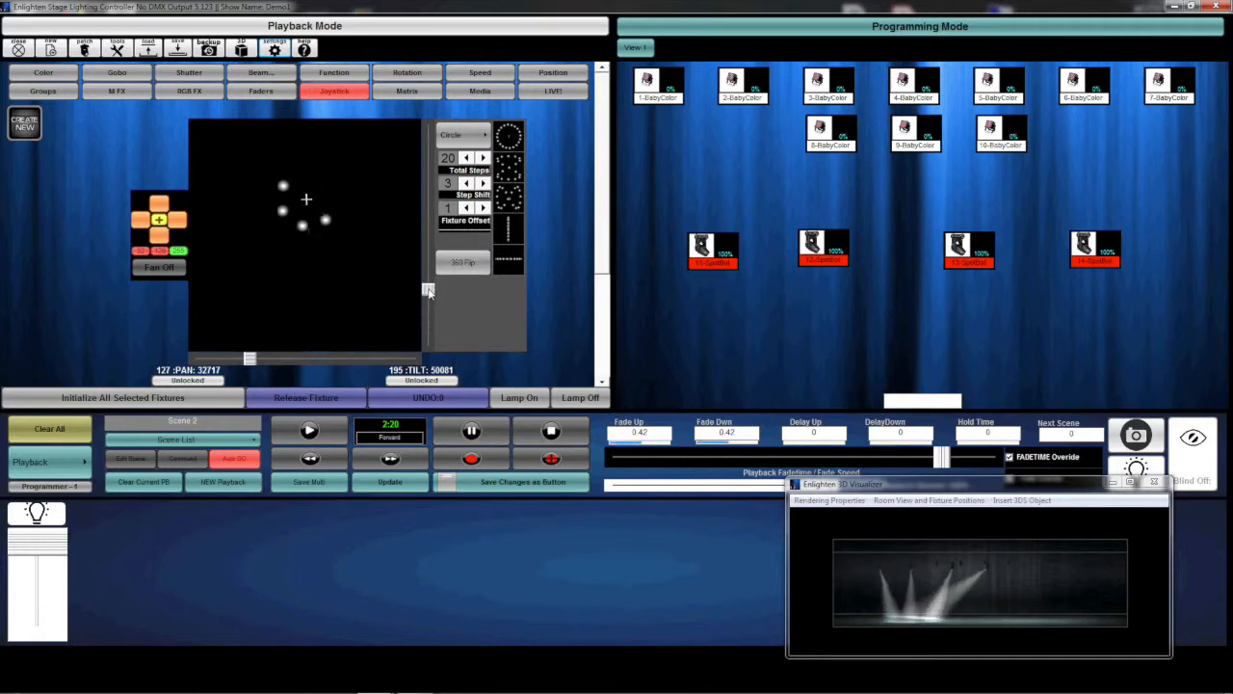
Shrink the circle movement in pan and tilt, with a step shift of 5 and a fade time of 0.3.
{"action": "mouse_move", "coordinate": [429, 291]}
{"action": "left_mouse_down"}
{"action": "mouse_move", "coordinate": [428, 318]}
{"action": "mouse_move", "coordinate": [426, 304]}
{"action": "left_mouse_up"}
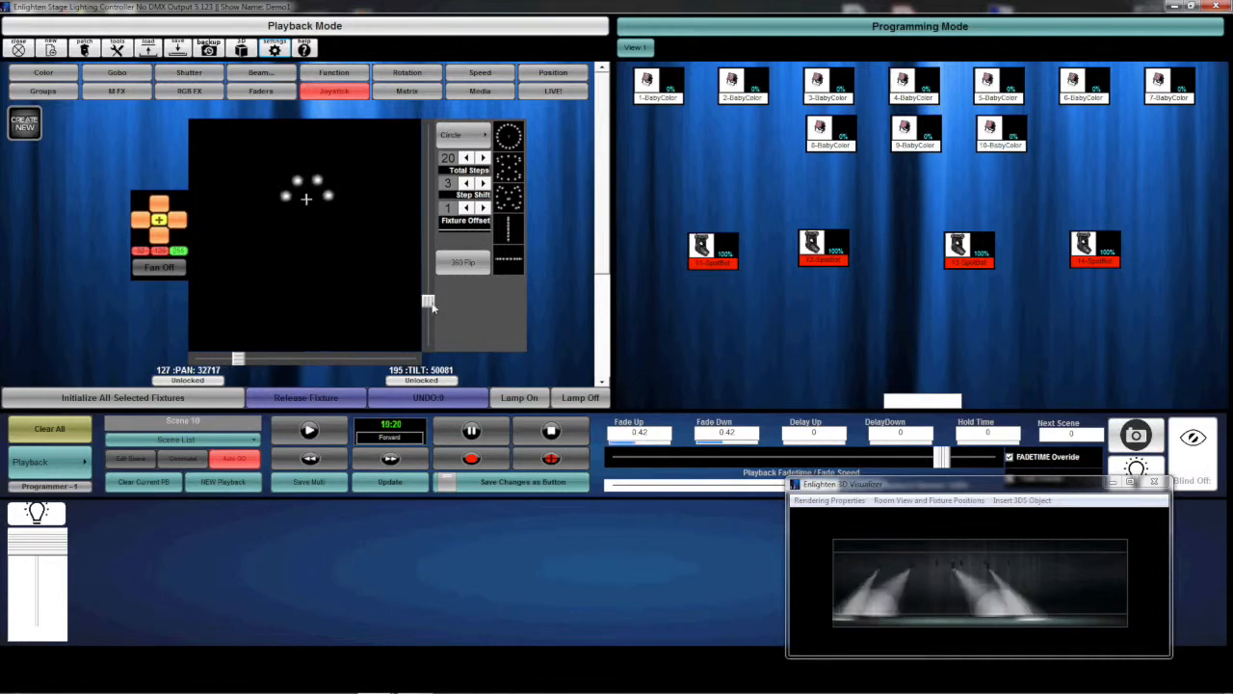
{"action": "left_click_drag", "start_coordinate": [431, 305], "coordinate": [430, 318]}
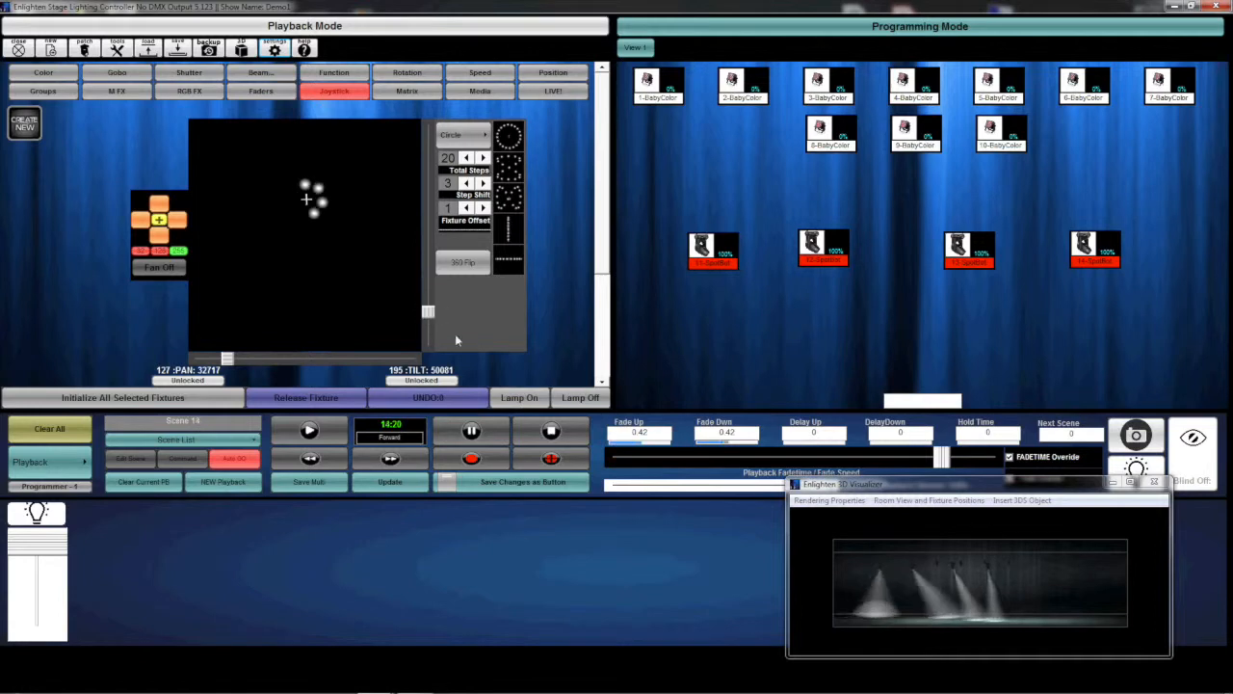
{"action": "left_click_drag", "start_coordinate": [942, 470], "coordinate": [958, 464]}
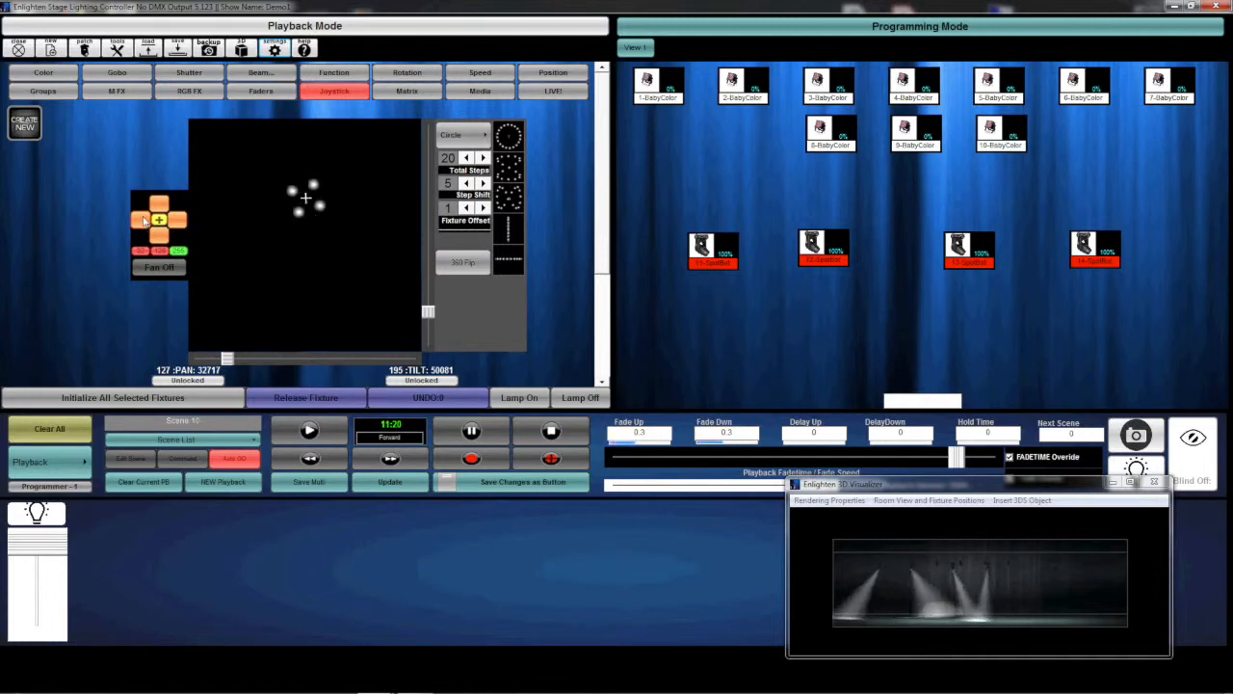
Clear all output, initialize the four SpotBots again and aim their beams at about pan 127, tilt 200, dismissing the audio notification.
{"action": "left_click", "coordinate": [64, 435]}
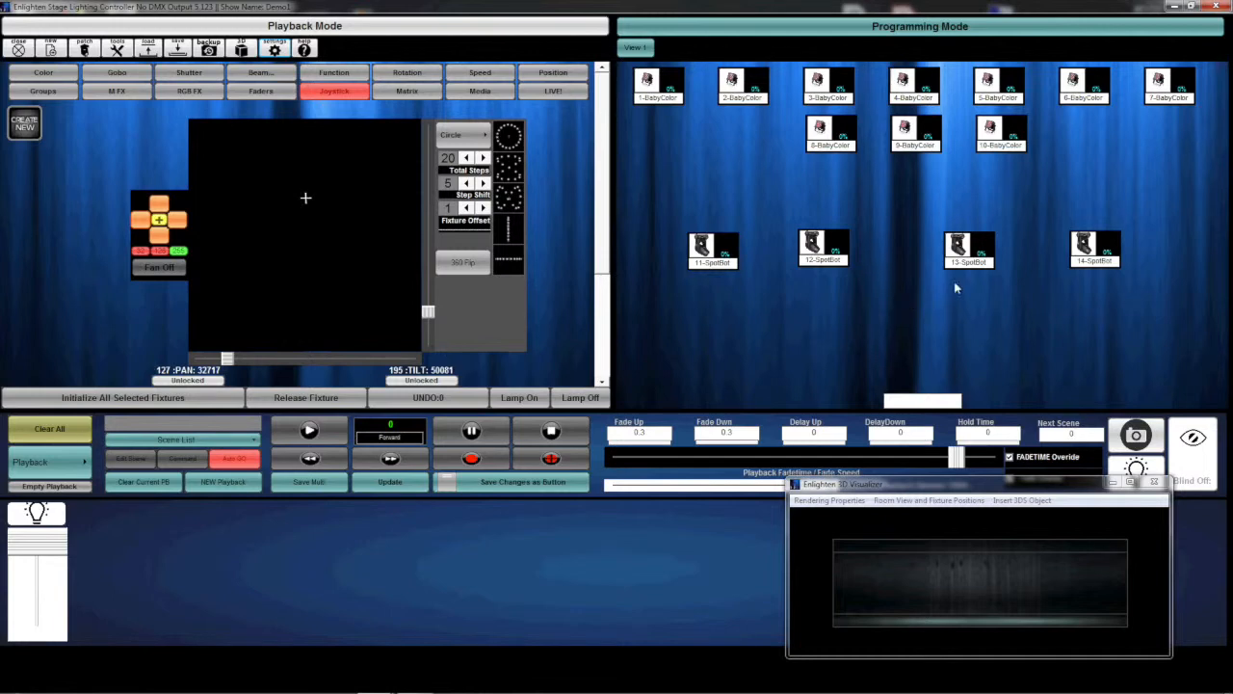
{"action": "left_click_drag", "start_coordinate": [1132, 279], "coordinate": [655, 187]}
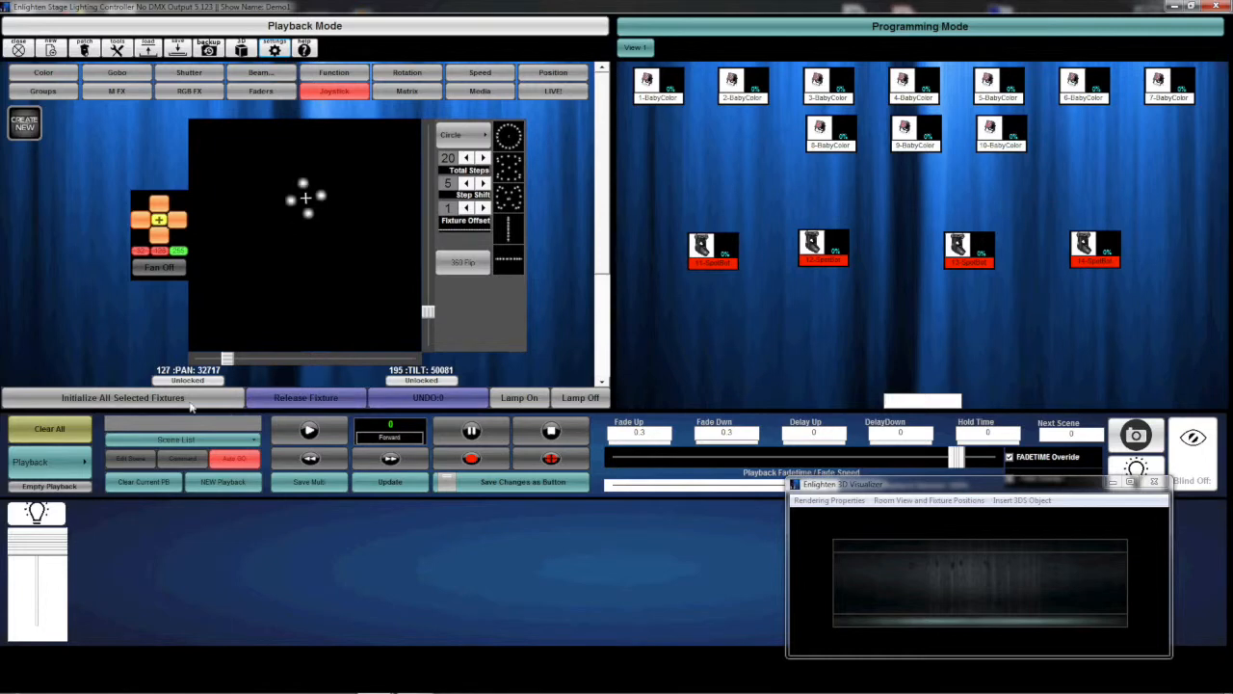
{"action": "left_click", "coordinate": [193, 402]}
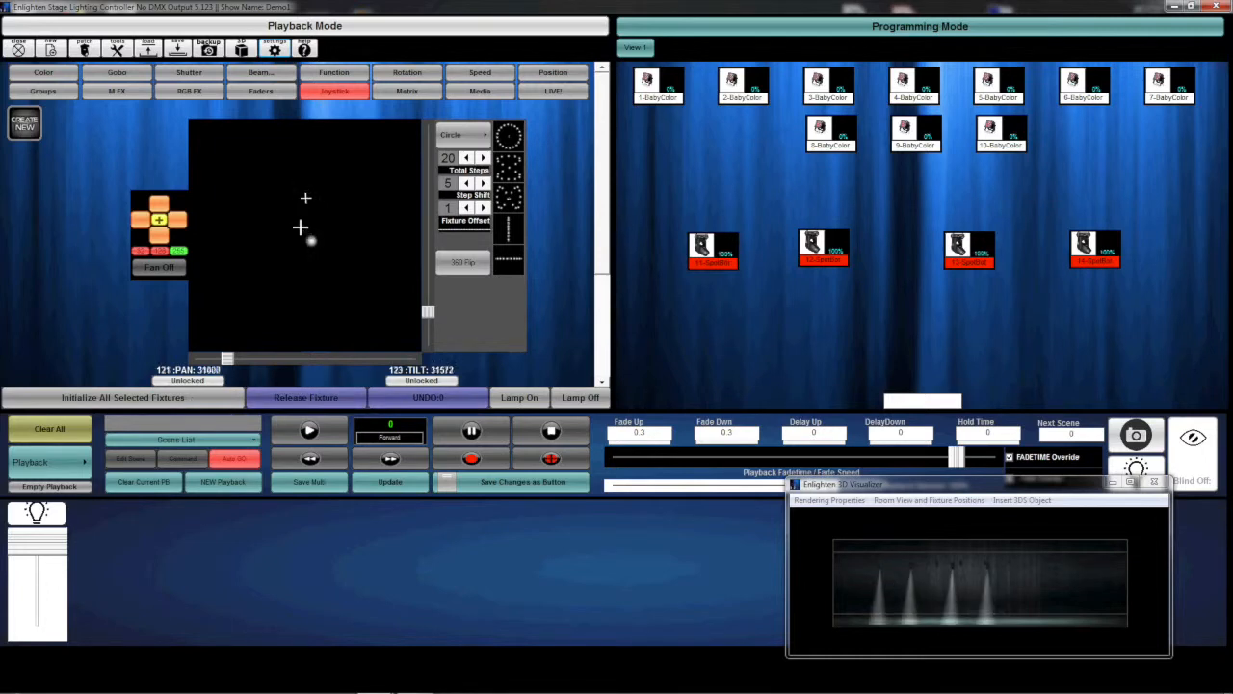
{"action": "left_click_drag", "start_coordinate": [307, 237], "coordinate": [306, 172]}
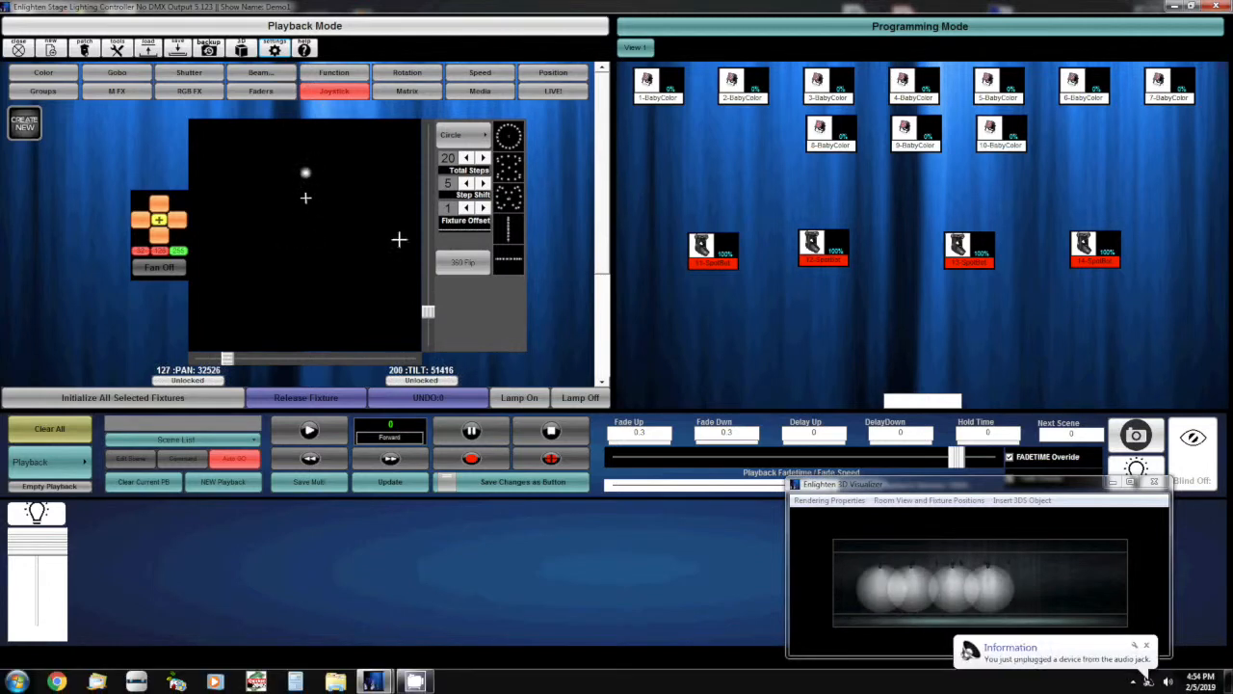
{"action": "left_click", "coordinate": [1146, 646]}
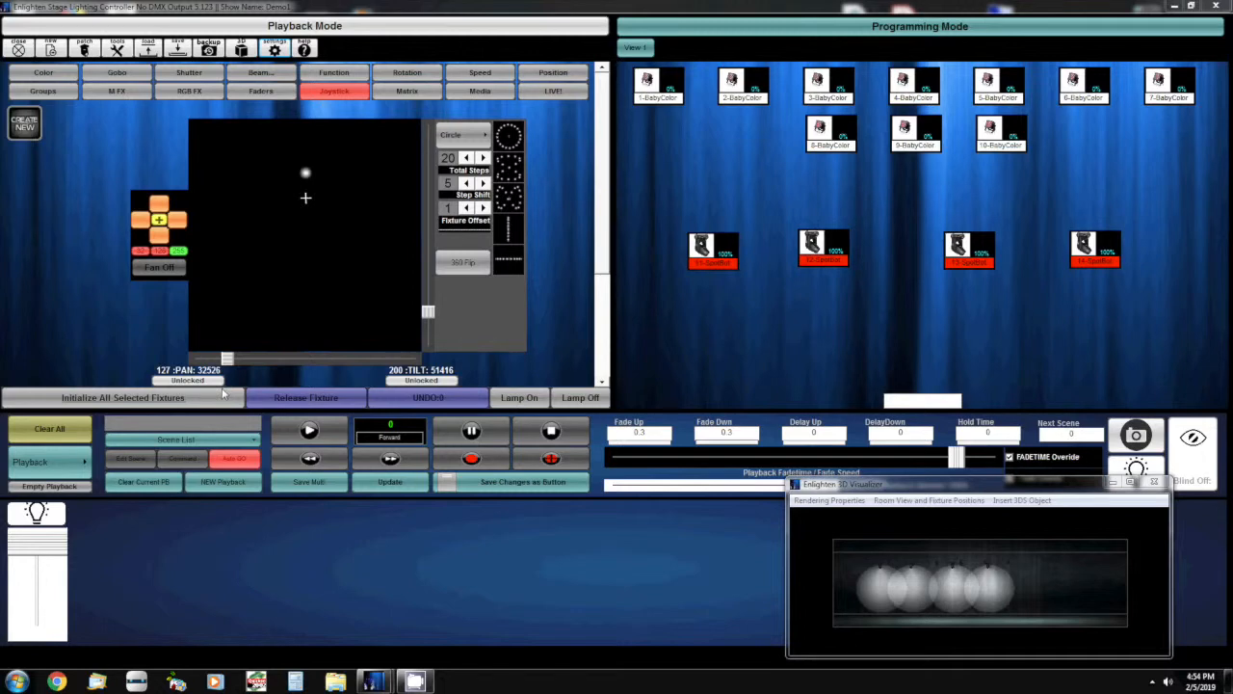
Turn on fanning and spread the four SpotBot beams into a horizontal row, tilting the row diagonally and leveling it again.
{"action": "left_click", "coordinate": [159, 268]}
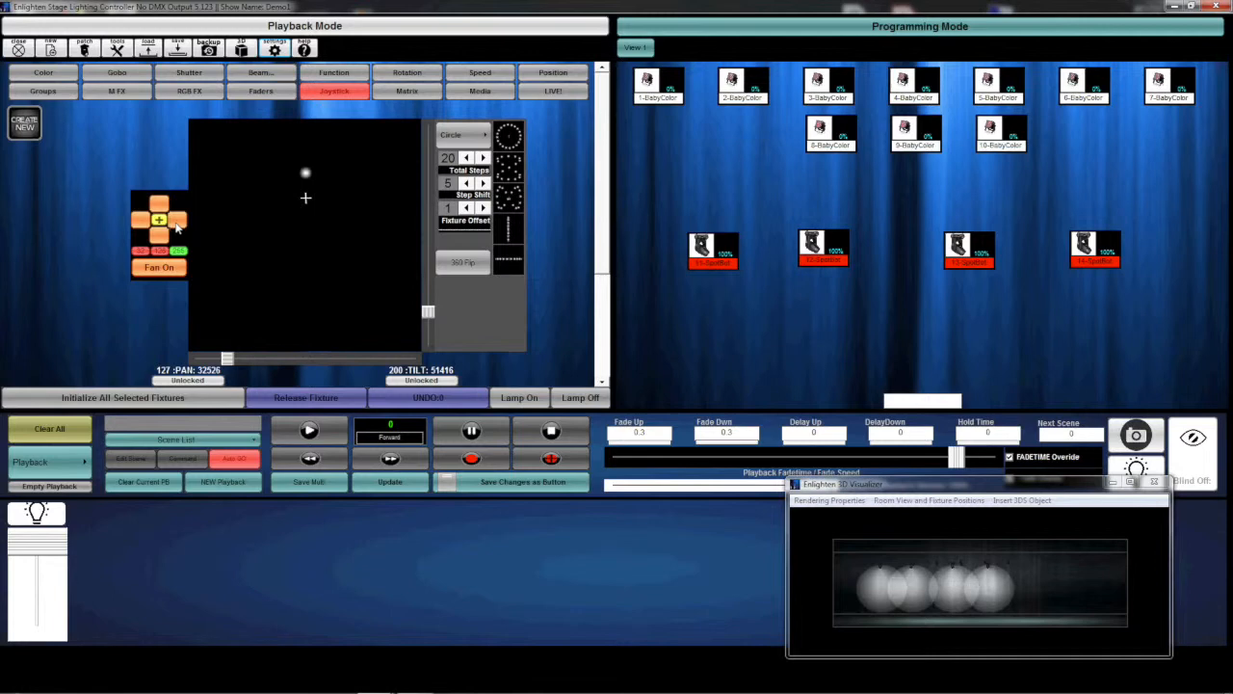
{"action": "left_click", "coordinate": [177, 222]}
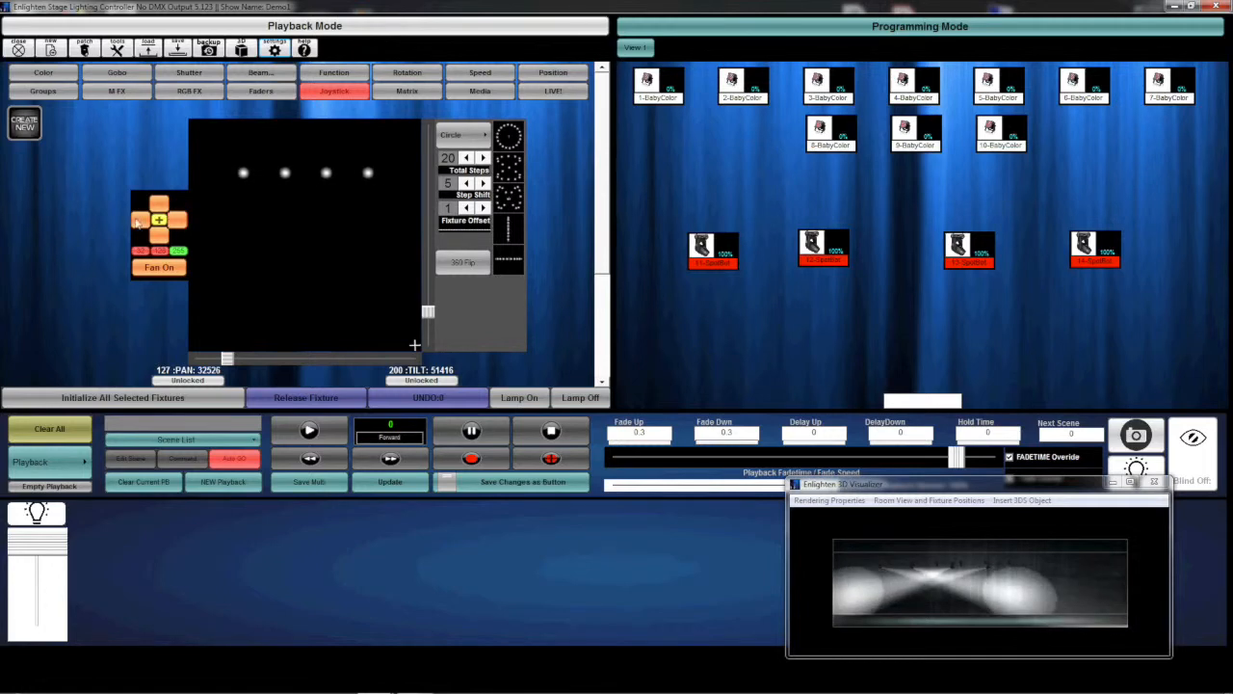
{"action": "left_click", "coordinate": [139, 222]}
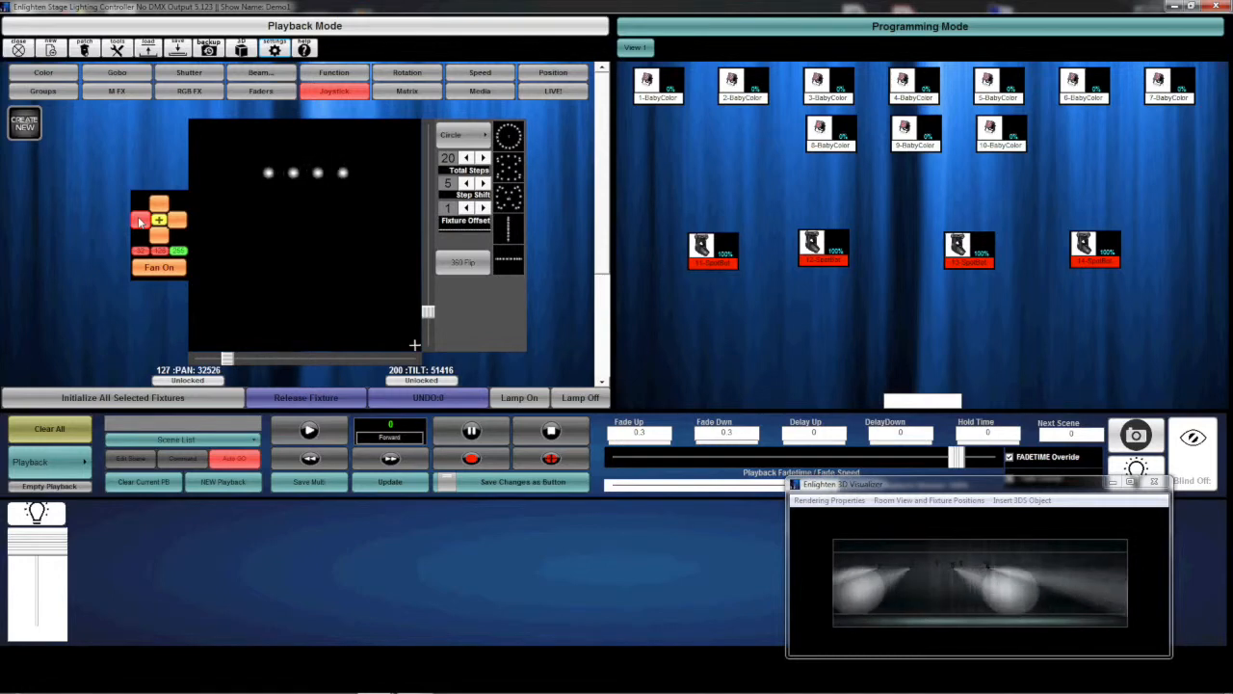
{"action": "left_click", "coordinate": [159, 205]}
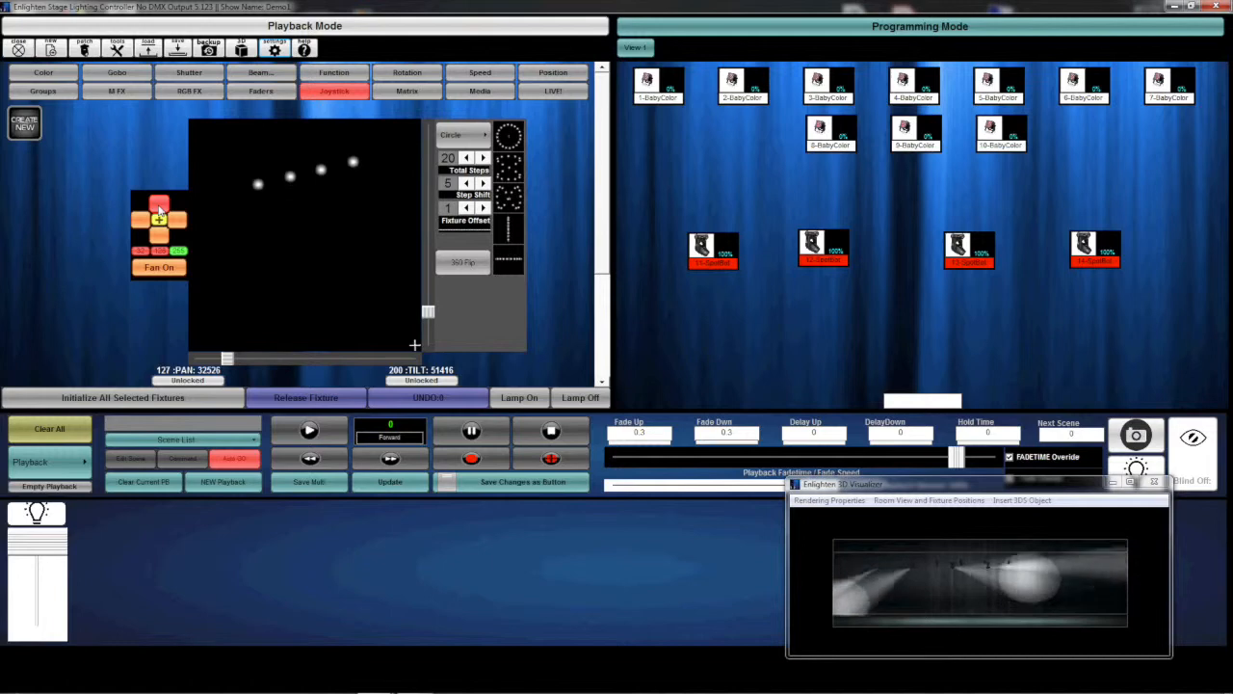
{"action": "left_click", "coordinate": [160, 236]}
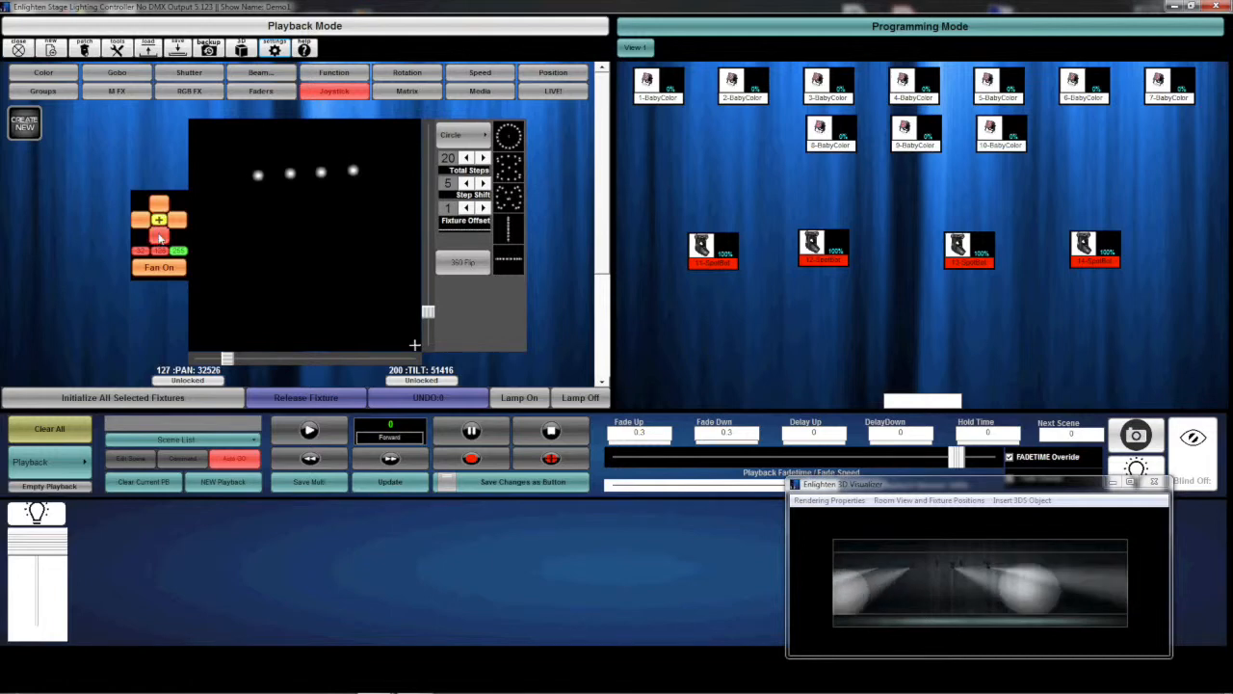
Widen the fanned row of beams, then narrow it to a tight horizontal row.
{"action": "left_click", "coordinate": [146, 221]}
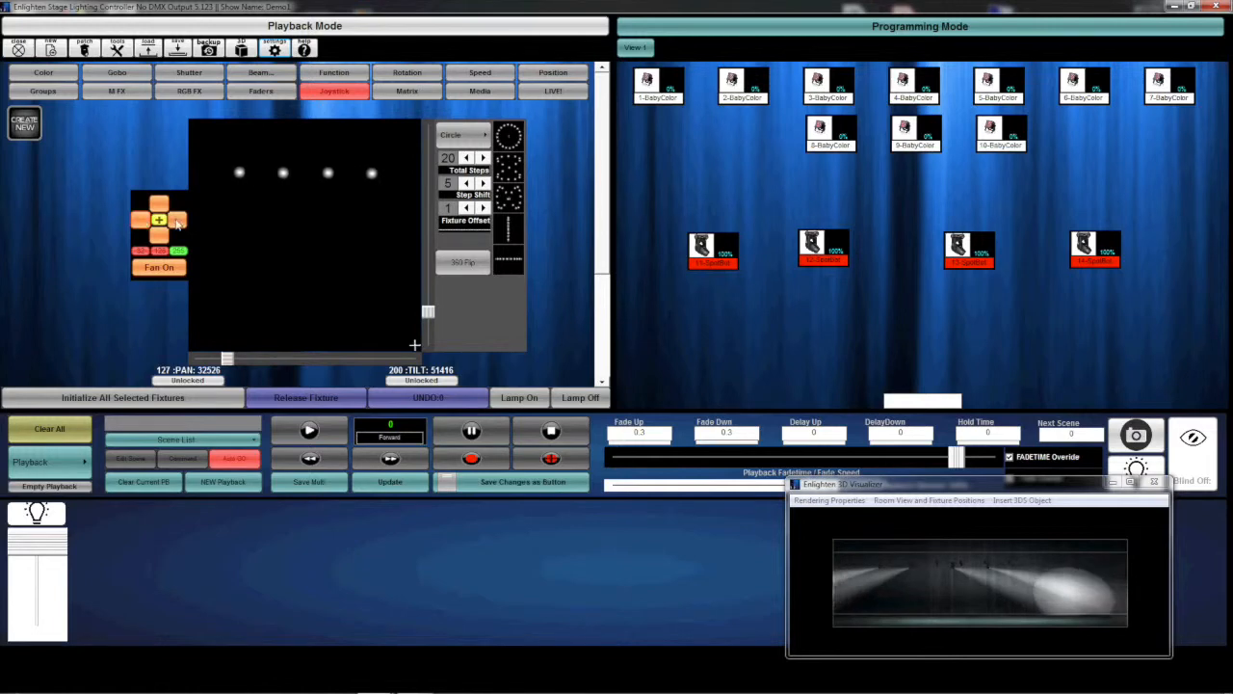
{"action": "left_click", "coordinate": [178, 223]}
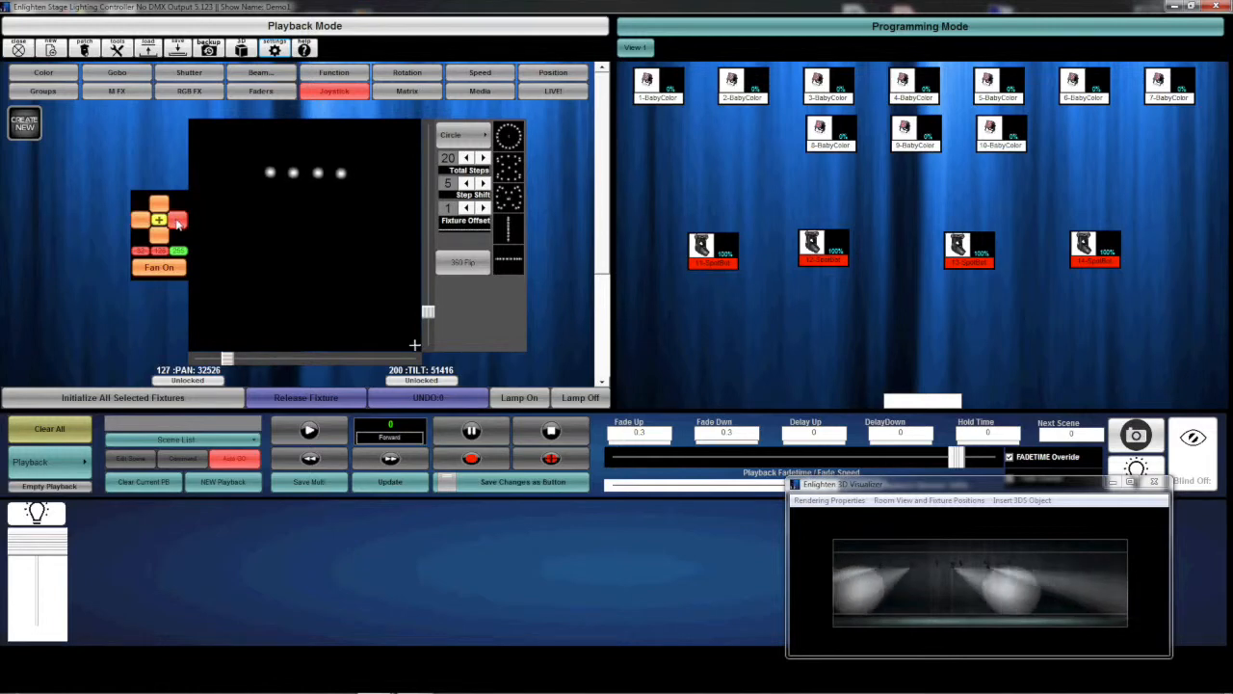
{"action": "left_click", "coordinate": [178, 222]}
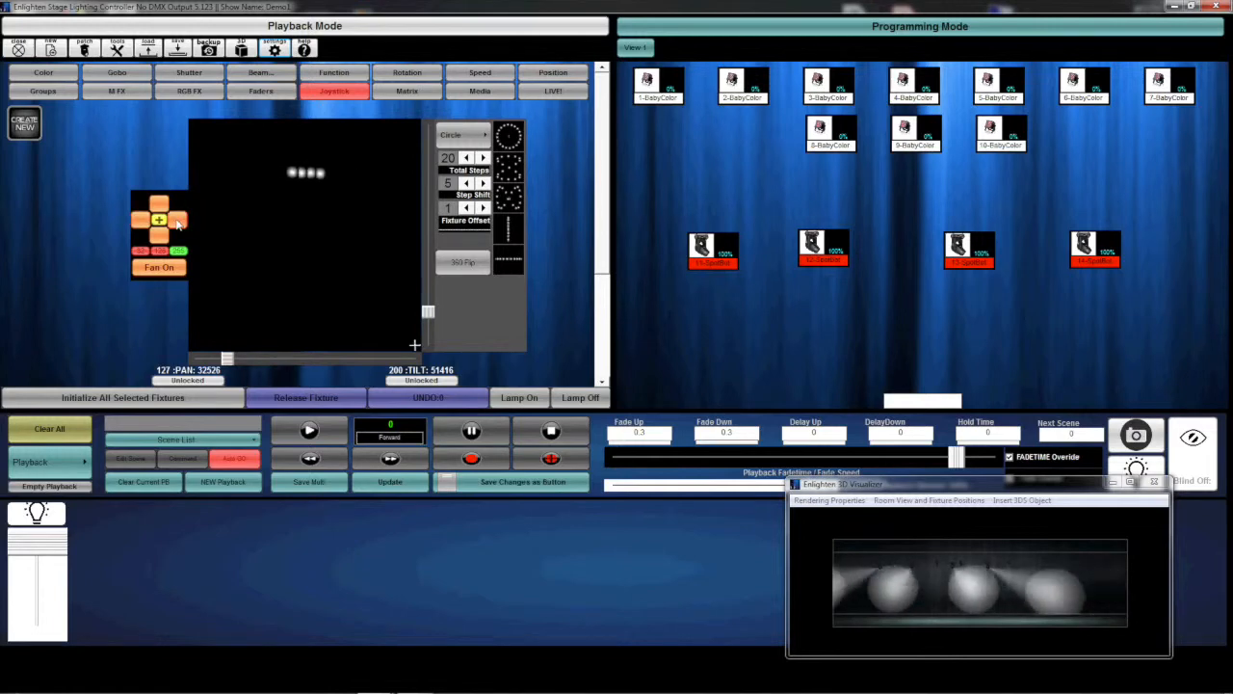
Apply the Verticle Line shape with a step shift of 2 and fan the moving beams farther apart horizontally.
{"action": "left_click", "coordinate": [514, 235]}
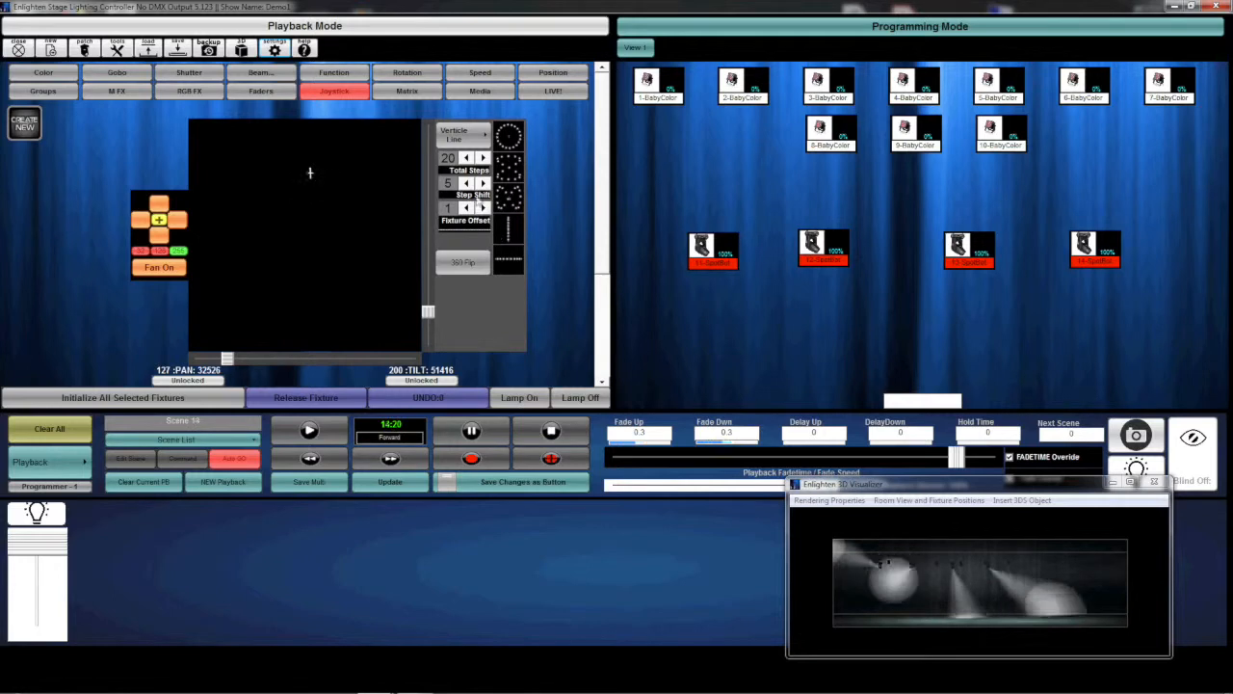
{"action": "left_click", "coordinate": [466, 183]}
{"action": "left_click", "coordinate": [466, 183]}
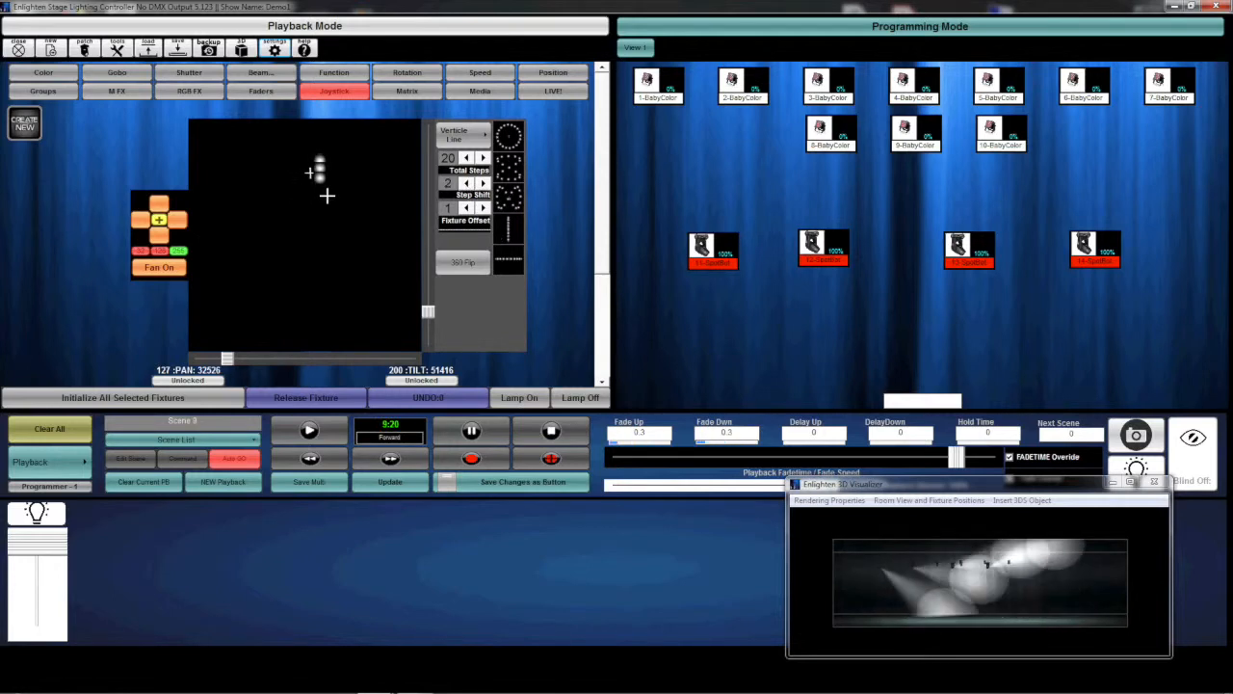
{"action": "left_click", "coordinate": [142, 224]}
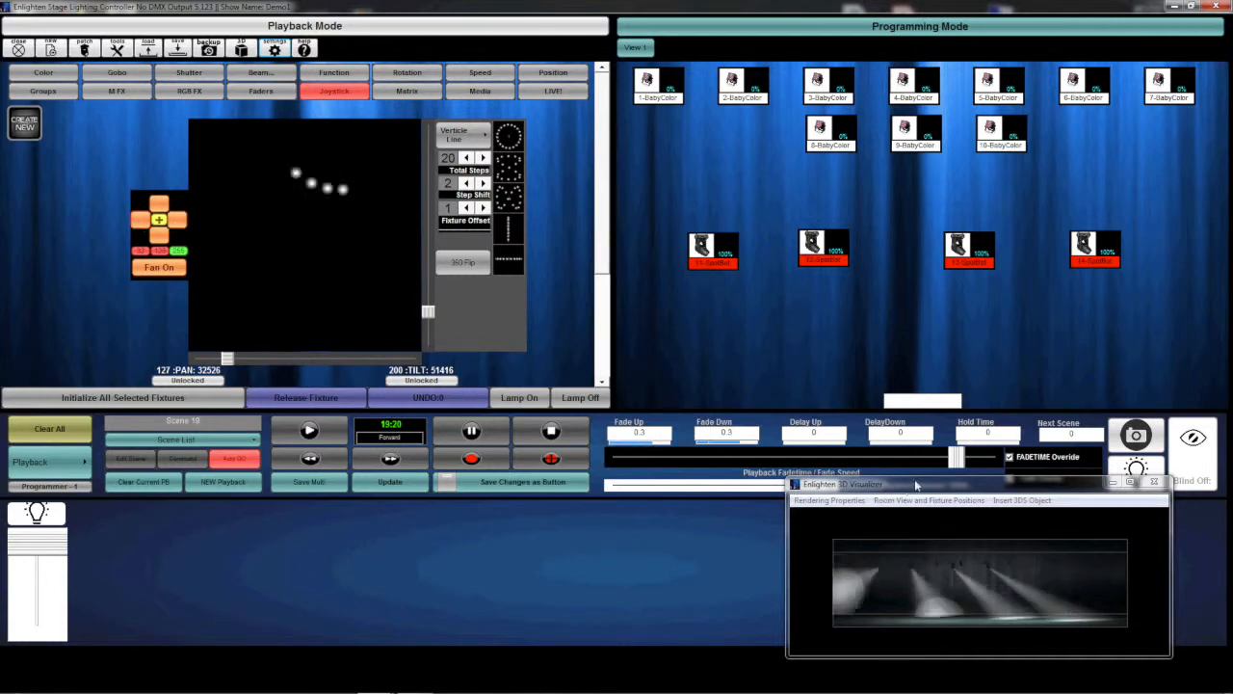
Set the line movement's fade time to 0.26 and turn off fanning.
{"action": "left_click_drag", "start_coordinate": [952, 464], "coordinate": [955, 464]}
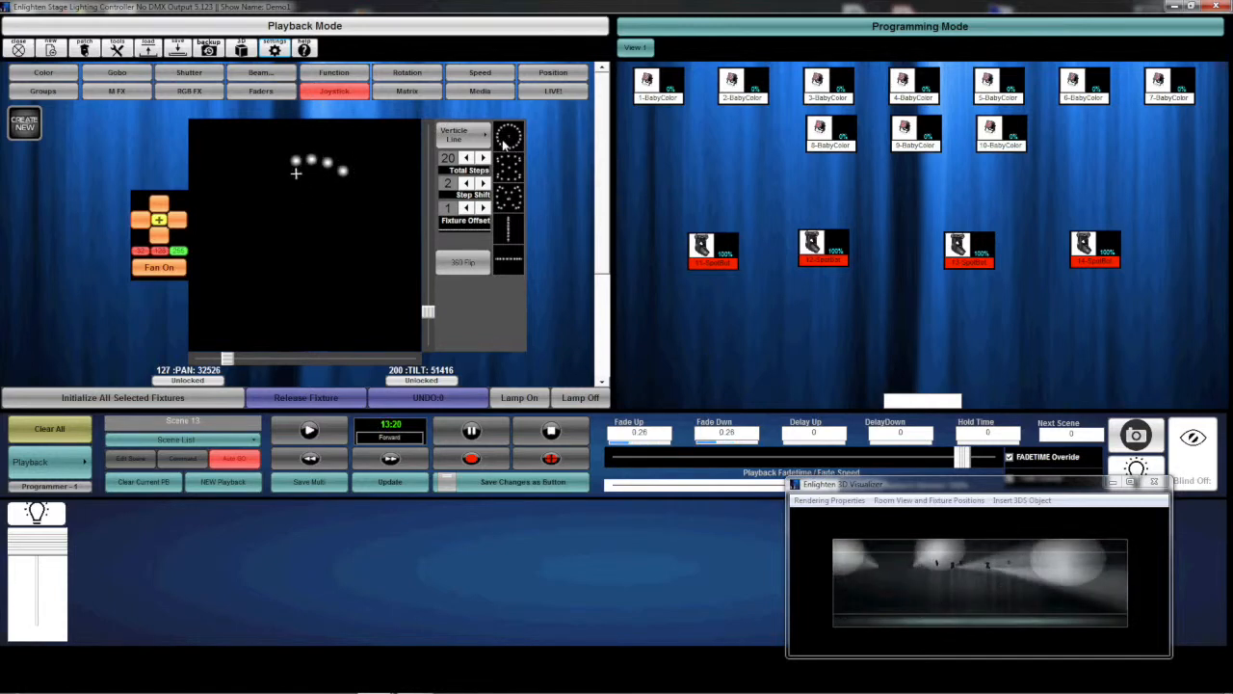
{"action": "left_click", "coordinate": [159, 268]}
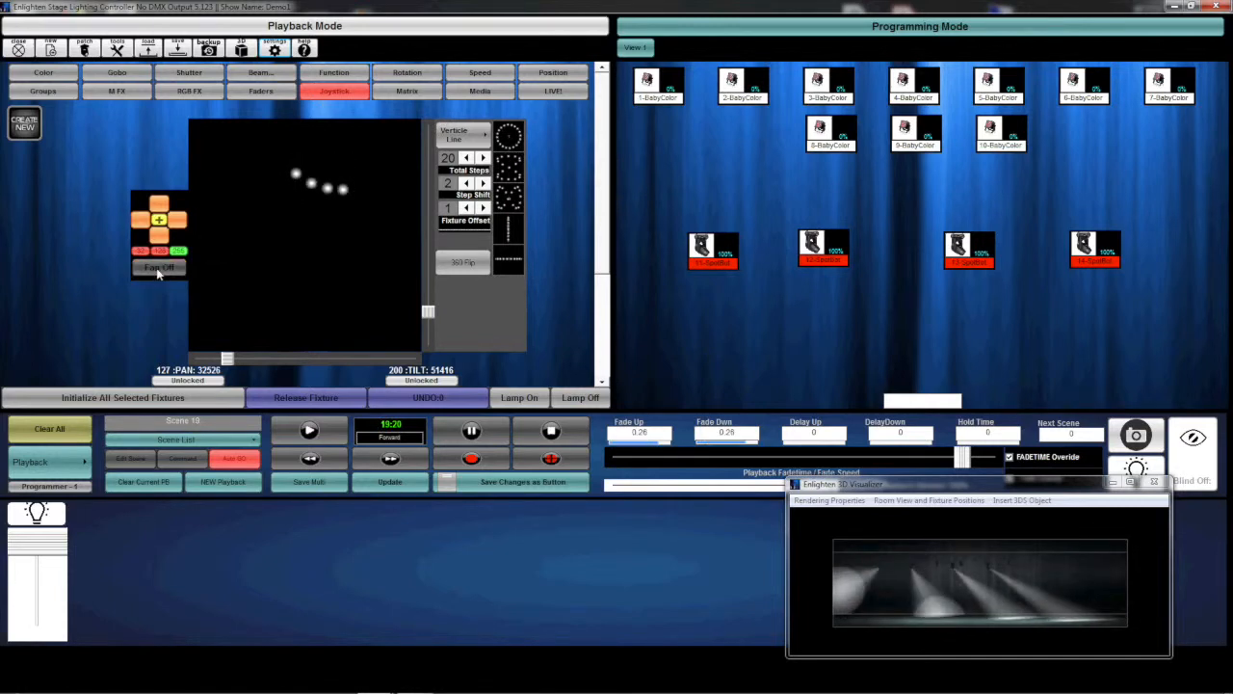